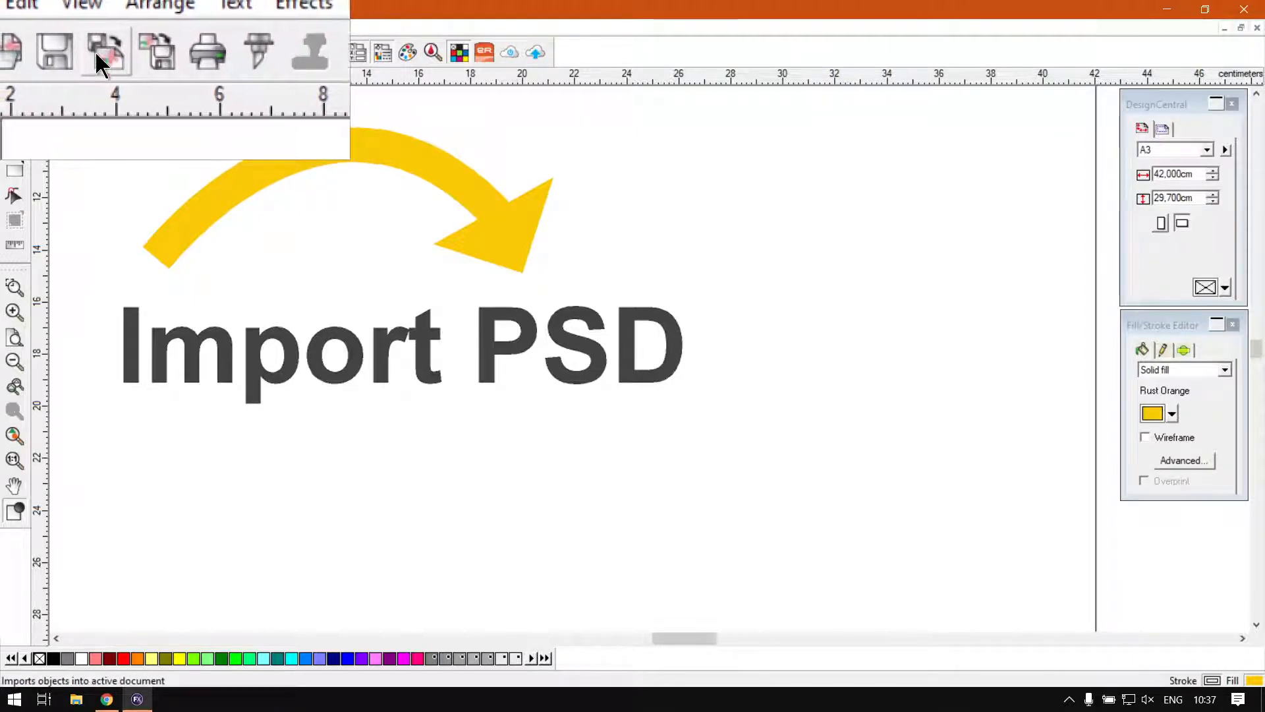
Start an import from the File menu, nudging the import window down and right
{"action": "left_click", "coordinate": [28, 26]}
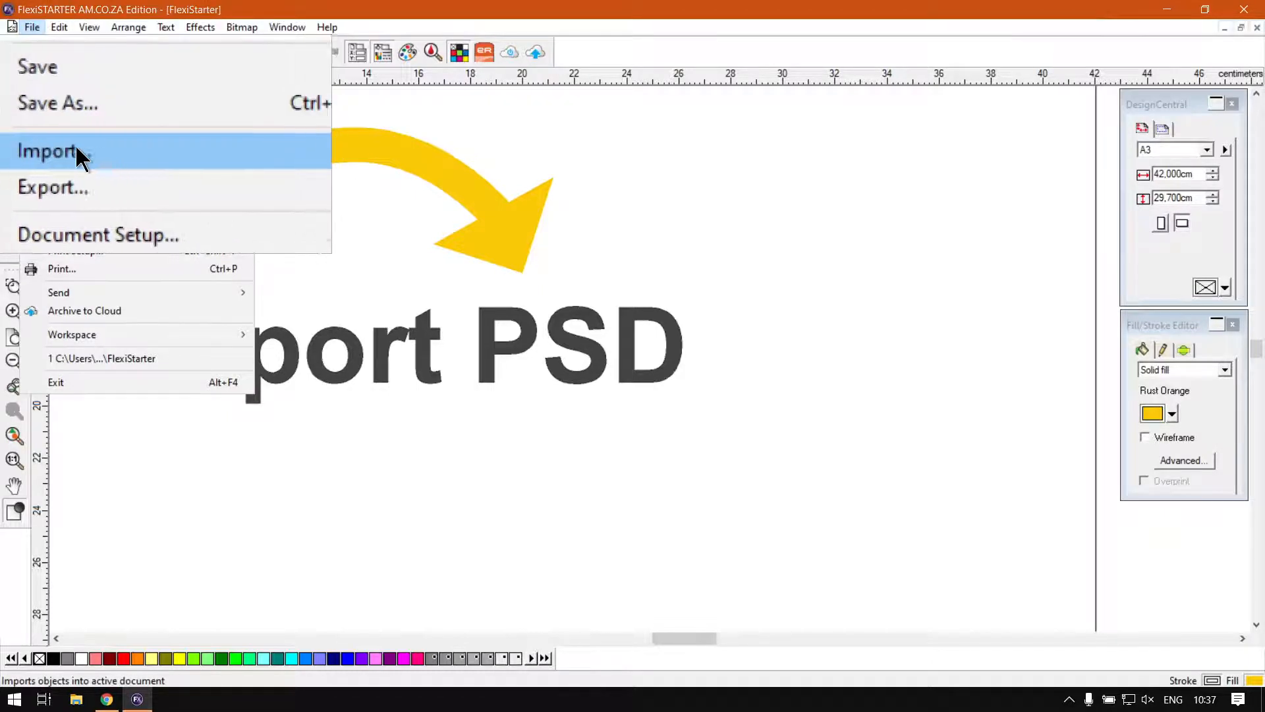
{"action": "left_click", "coordinate": [72, 151]}
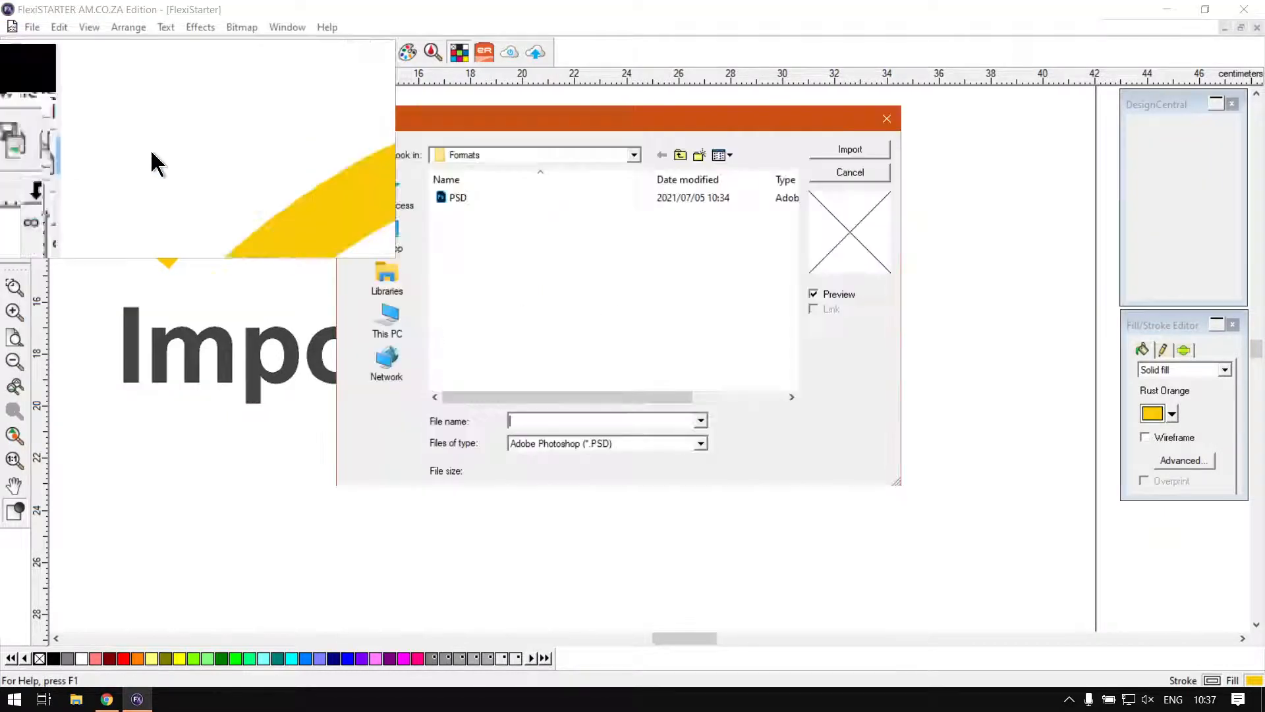
{"action": "left_click_drag", "start_coordinate": [505, 127], "coordinate": [514, 140]}
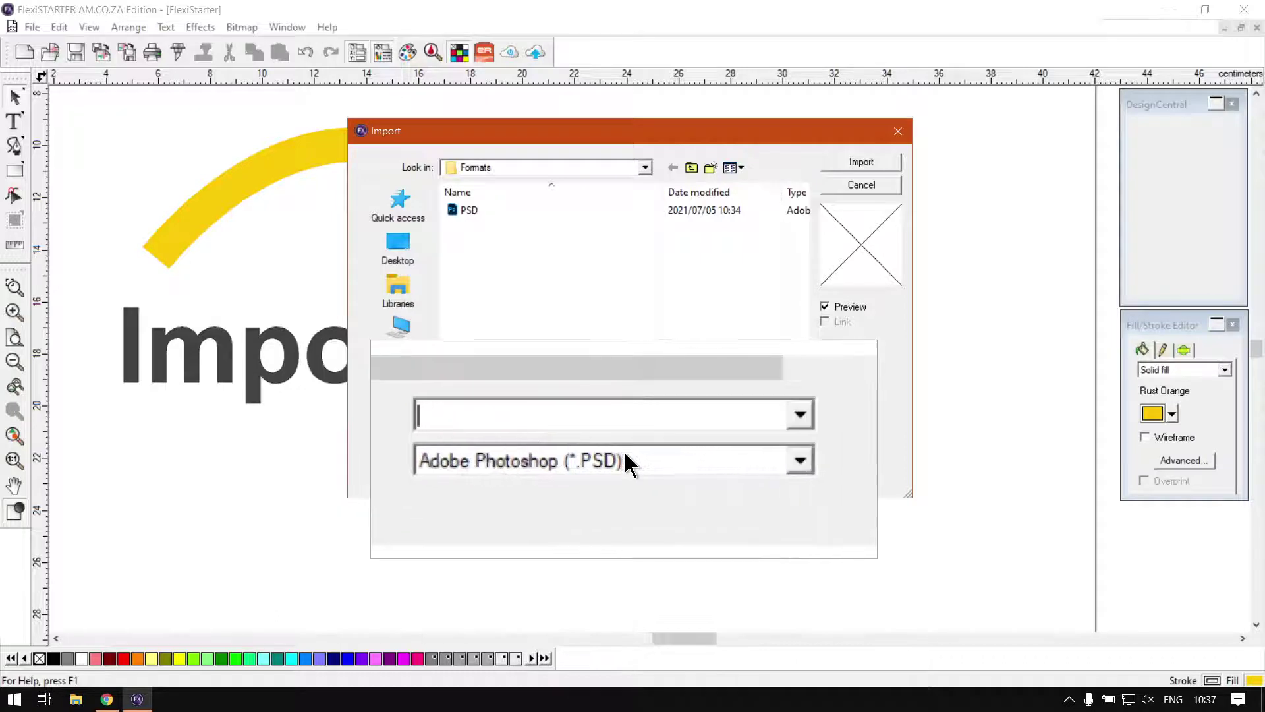
Filter to Adobe Photoshop (*.PSD) files and select the PSD file in the Formats folder
{"action": "left_click", "coordinate": [625, 462]}
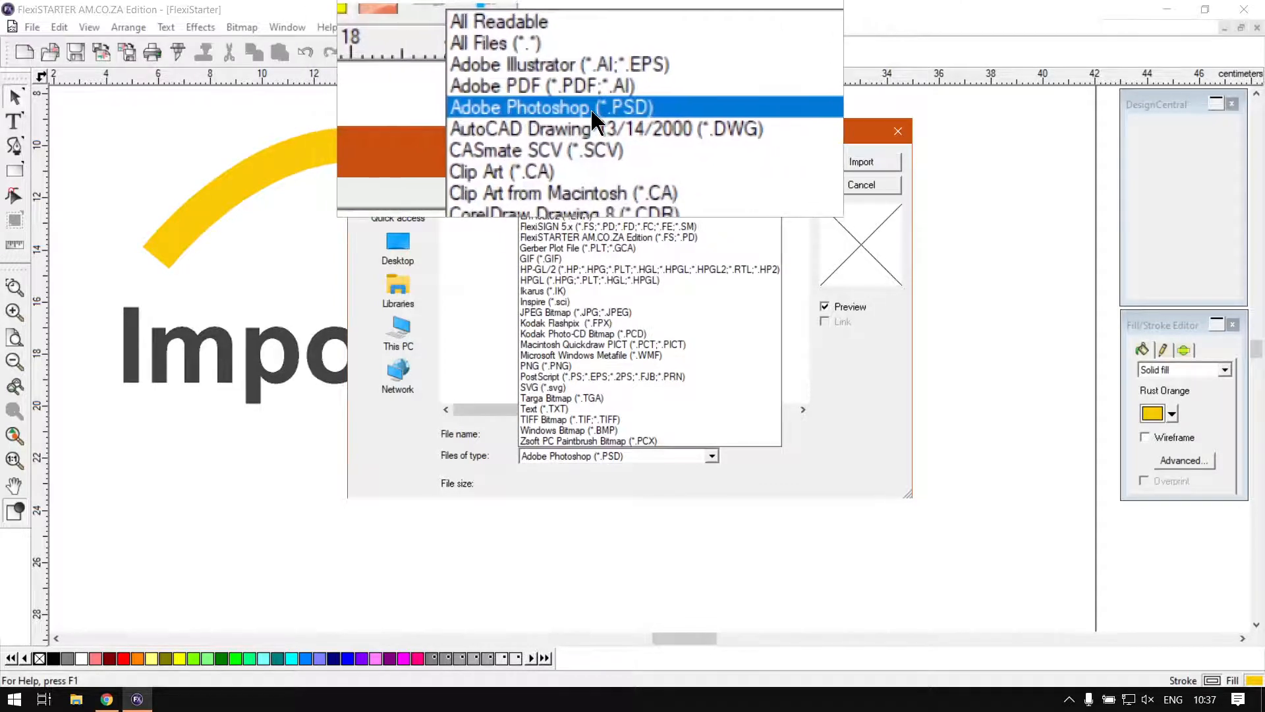
{"action": "left_click", "coordinate": [591, 108]}
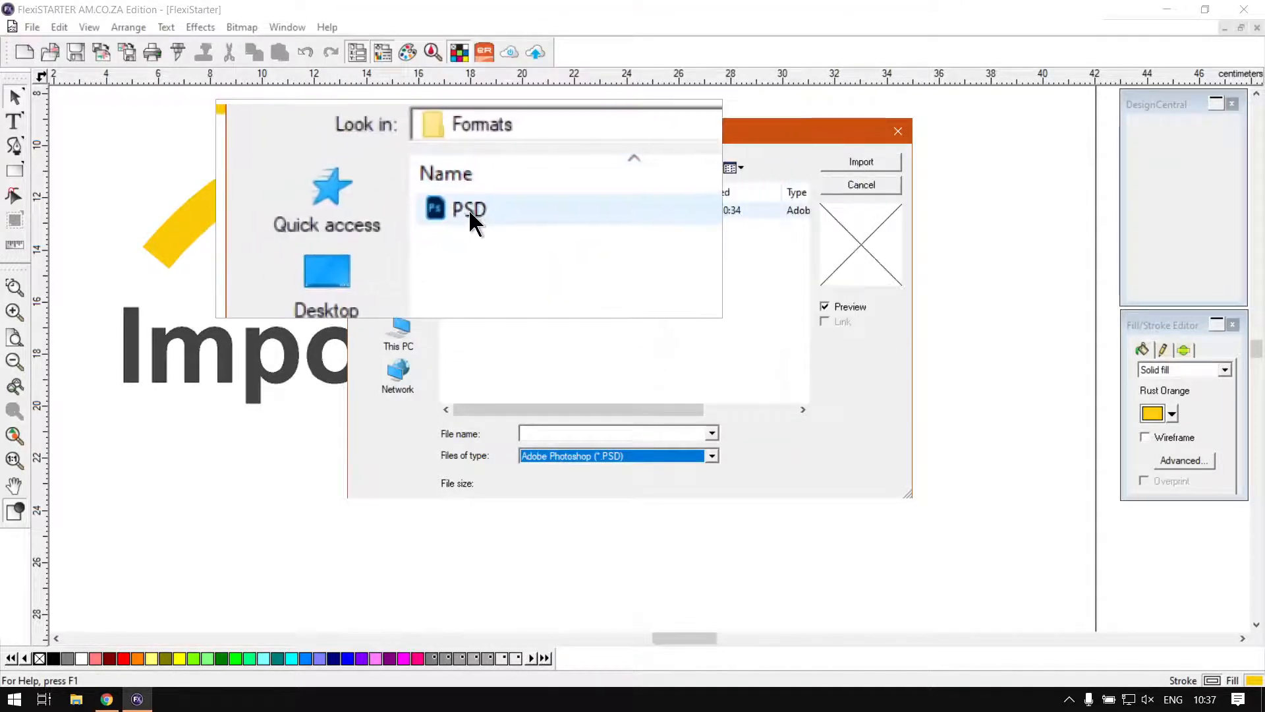
{"action": "left_click", "coordinate": [469, 209]}
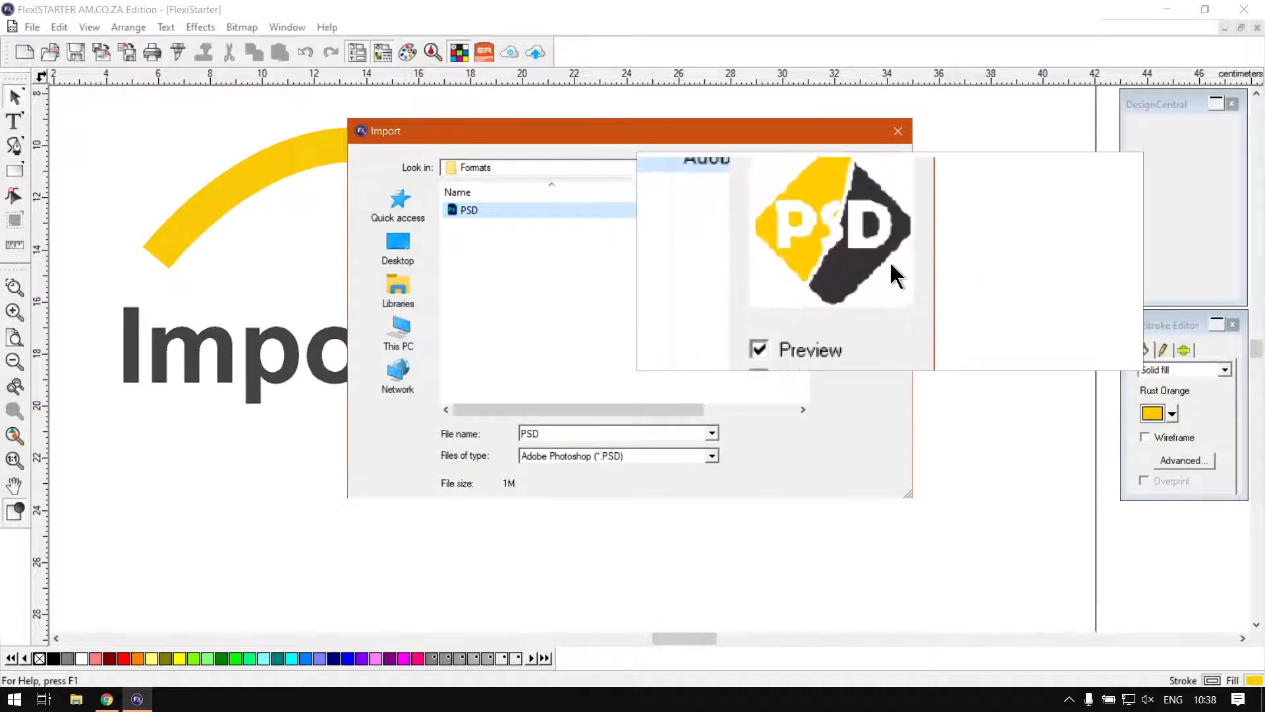
Import the PSD diamond logo and place it to the right of the Import PSD title
{"action": "left_click", "coordinate": [863, 158]}
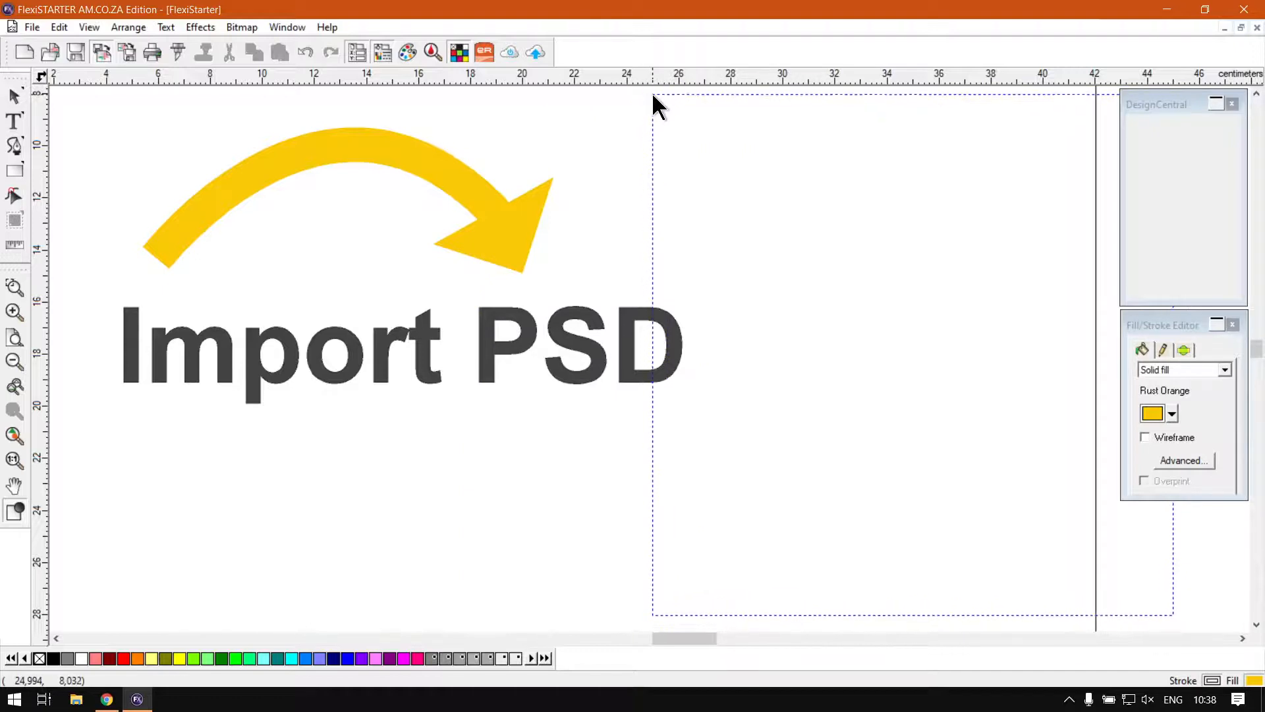
{"action": "left_click", "coordinate": [658, 107]}
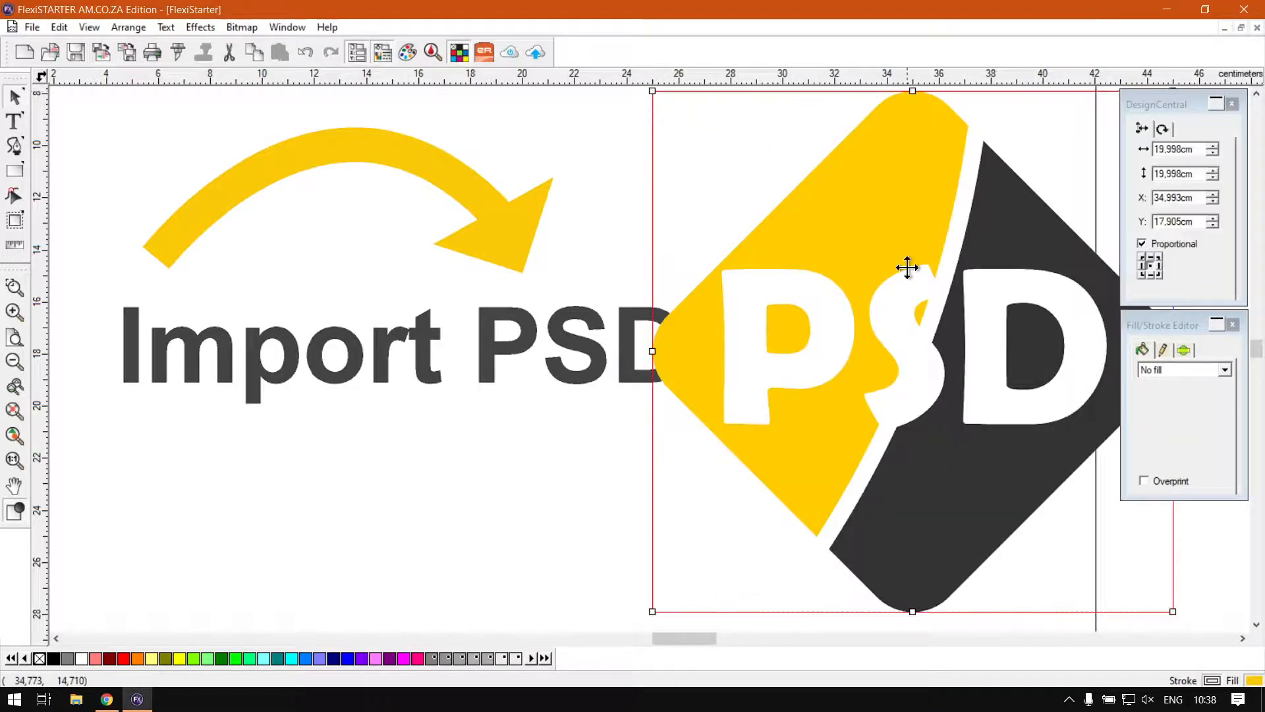
{"action": "left_click", "coordinate": [587, 187]}
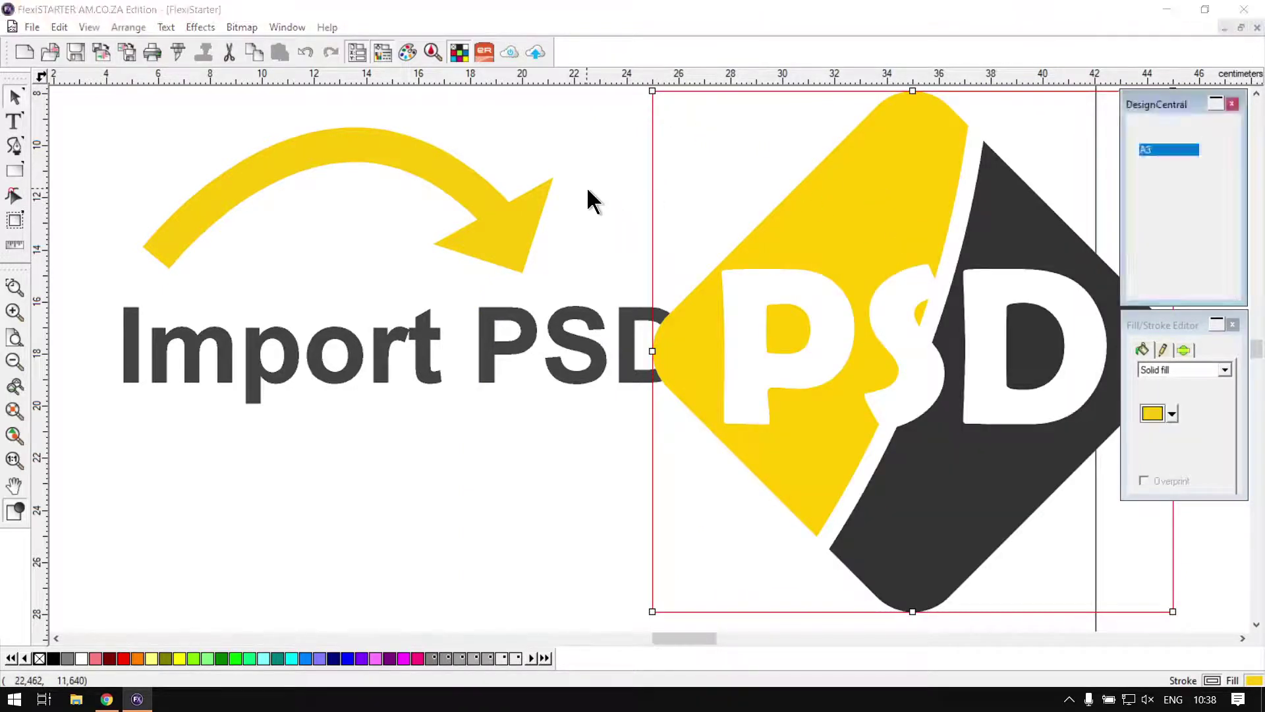
Nudge the logo up and right so it sits snugly against the title
{"action": "left_click", "coordinate": [851, 424]}
{"action": "left_click_drag", "start_coordinate": [864, 425], "coordinate": [867, 421]}
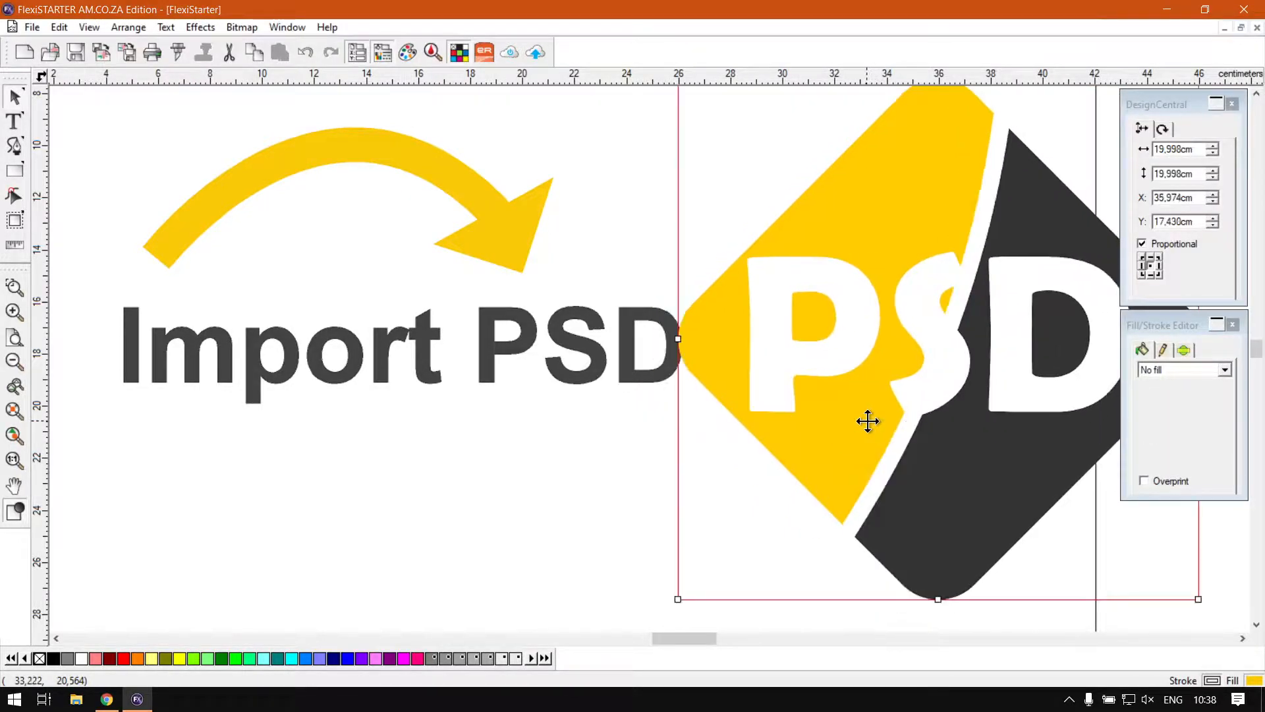
{"action": "left_click", "coordinate": [619, 238]}
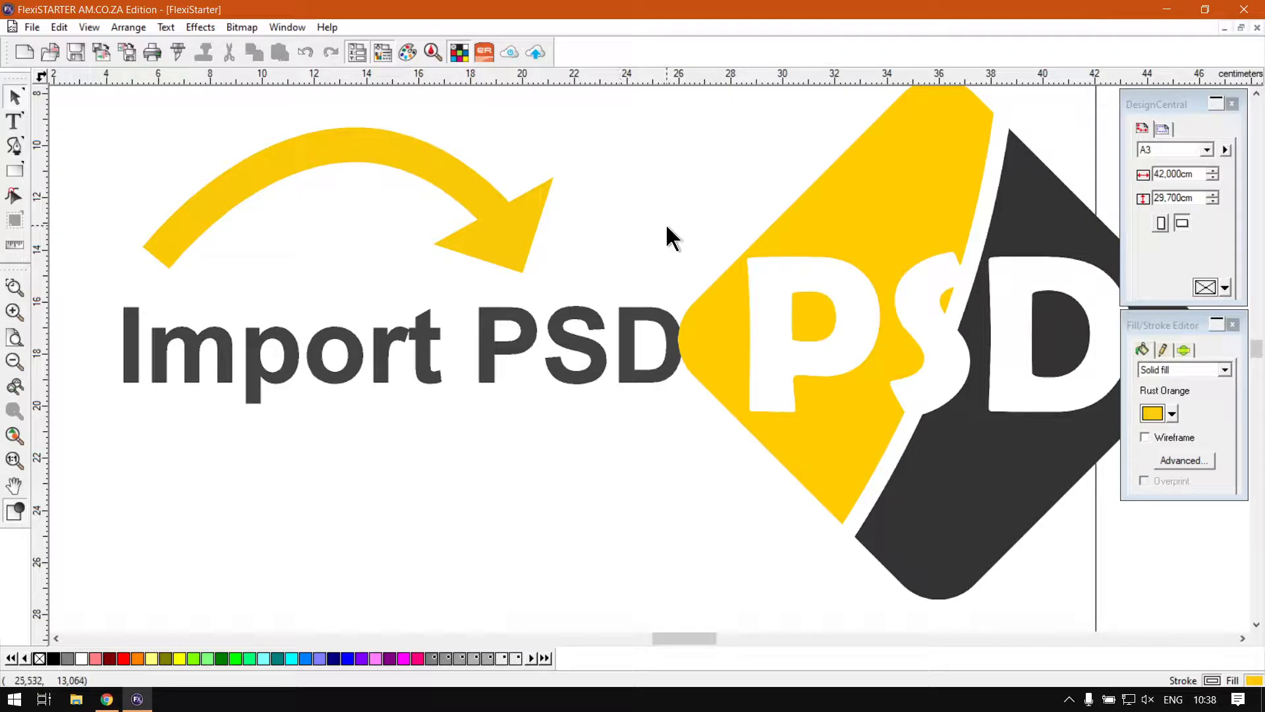
Switch to the browser showing the softwaretraining.co.za home page
{"action": "left_click", "coordinate": [106, 700]}
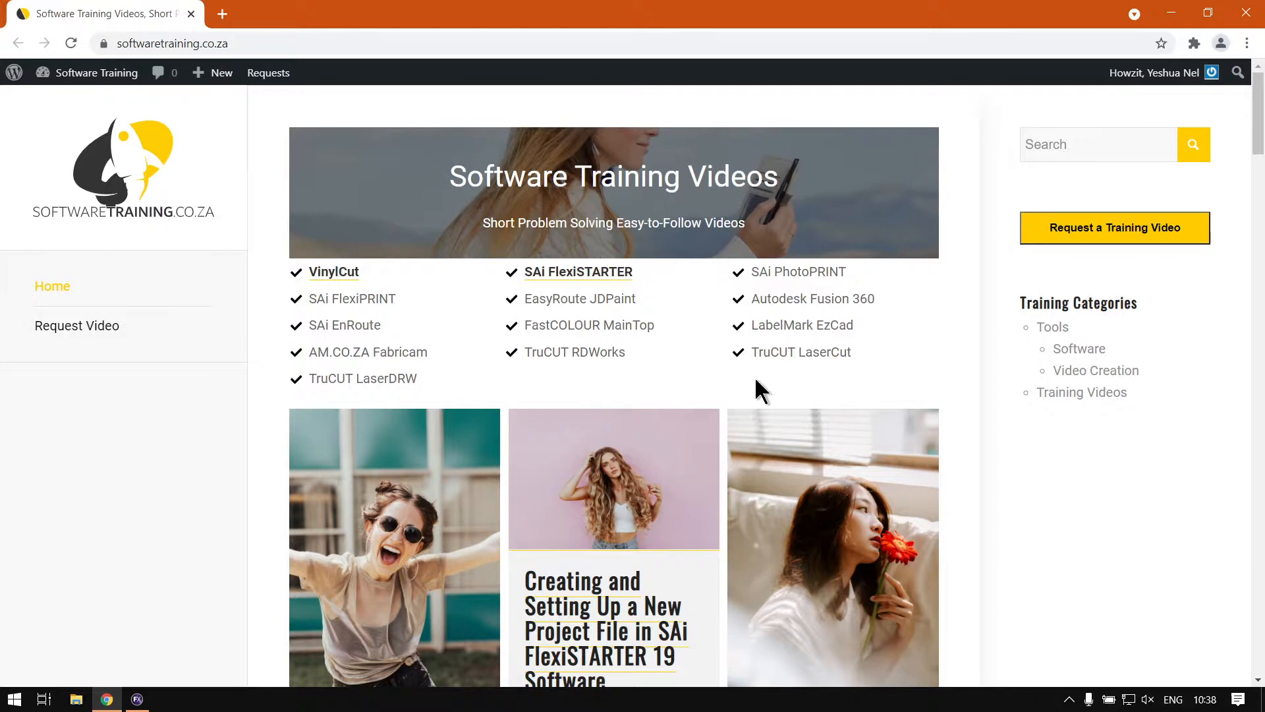
{"action": "scroll", "coordinate": [764, 370], "scroll_direction": "down", "scroll_amount": 1}
{"action": "scroll", "coordinate": [765, 370], "scroll_direction": "up", "scroll_amount": 1}
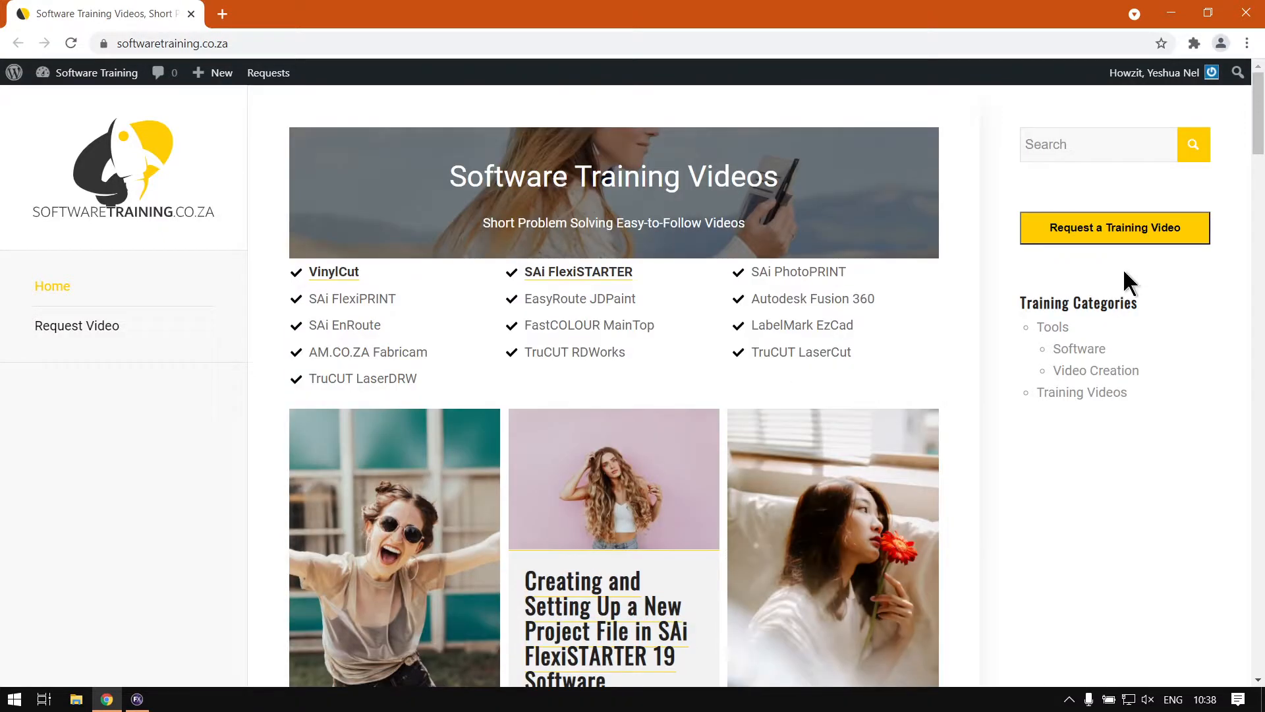